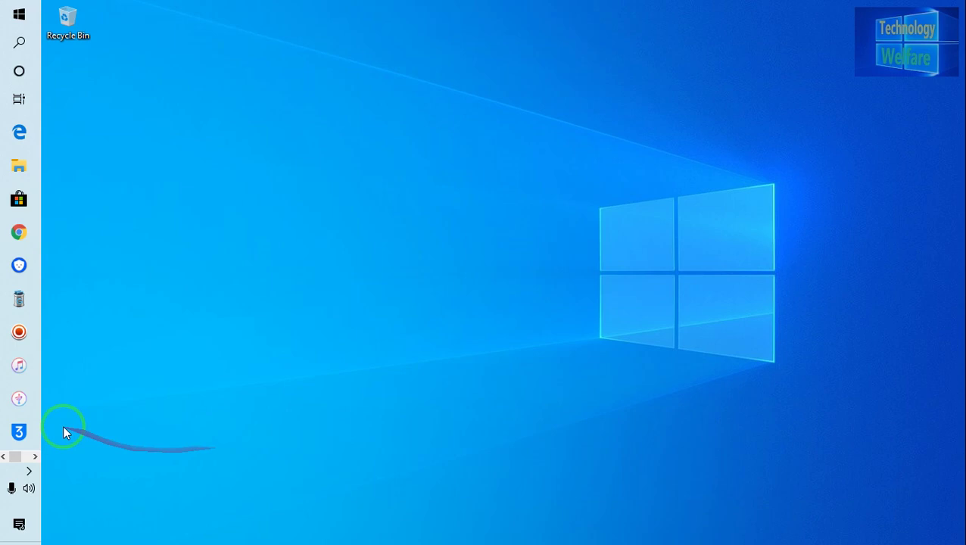
- Launch IOTransfer 4 from the taskbar's second page of pinned icons
{"action": "left_click", "coordinate": [34, 456]}
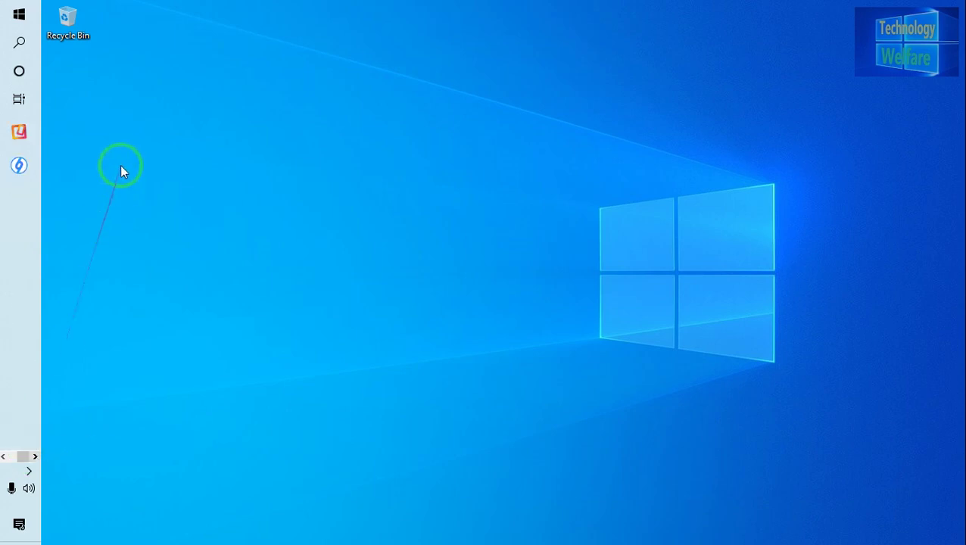
{"action": "left_click", "coordinate": [25, 165]}
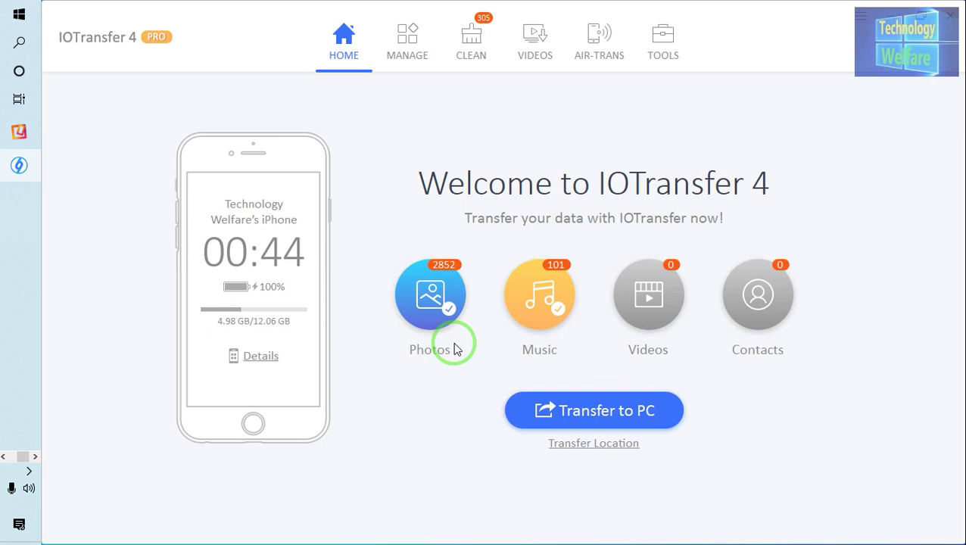
- Scan the iPhone with the Similar Photo Cleaner, time range set to Last Week
{"action": "left_click", "coordinate": [661, 39]}
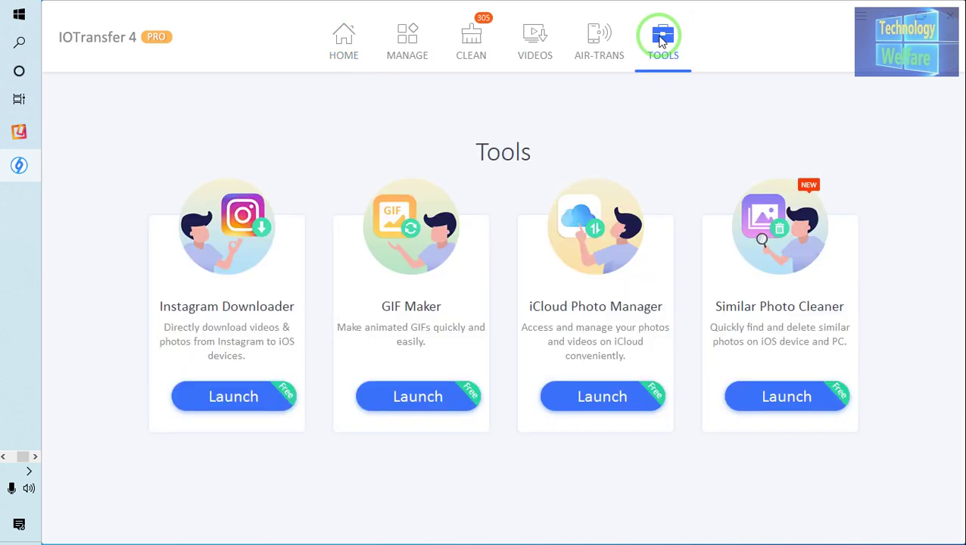
{"action": "left_click", "coordinate": [771, 395]}
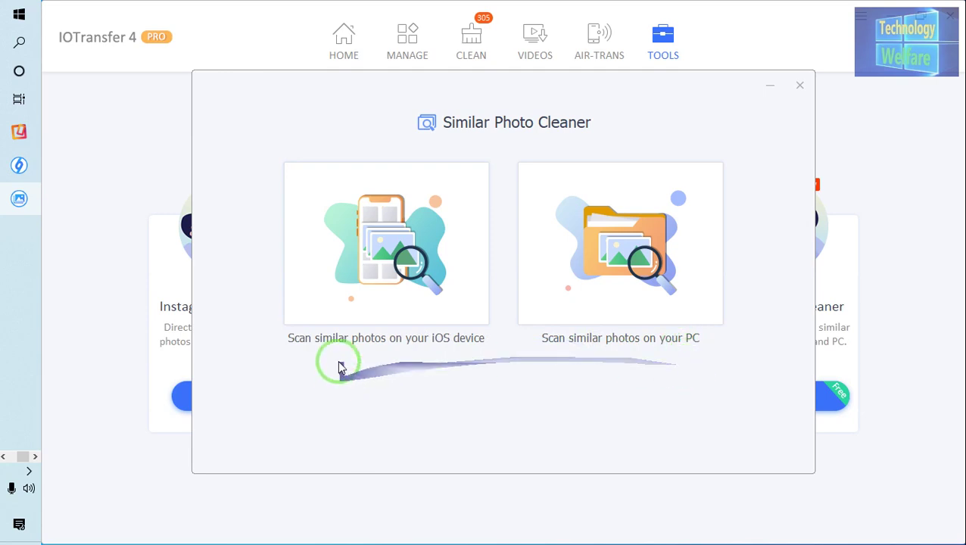
{"action": "mouse_move", "coordinate": [386, 249]}
{"action": "left_click", "coordinate": [386, 349]}
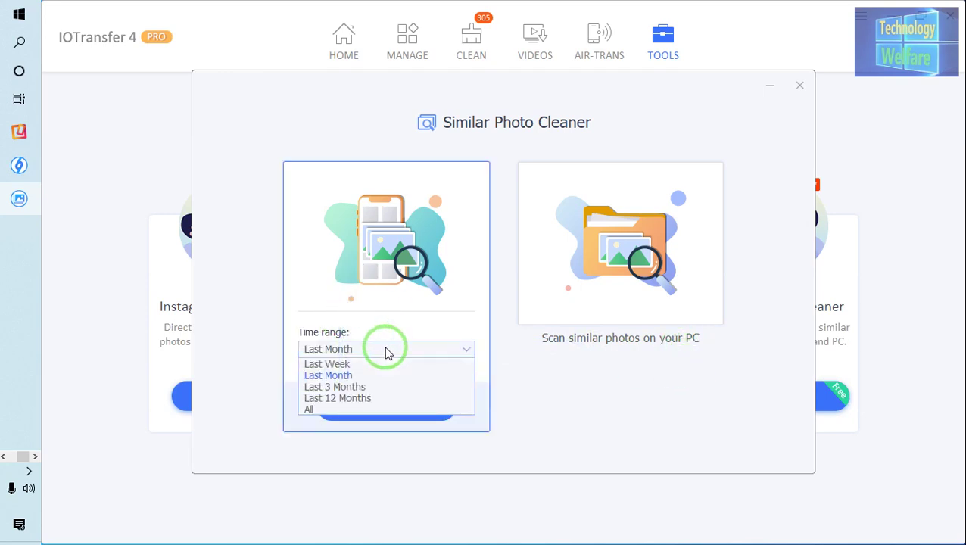
{"action": "left_click", "coordinate": [386, 350]}
{"action": "left_click", "coordinate": [386, 350]}
{"action": "left_click", "coordinate": [343, 377]}
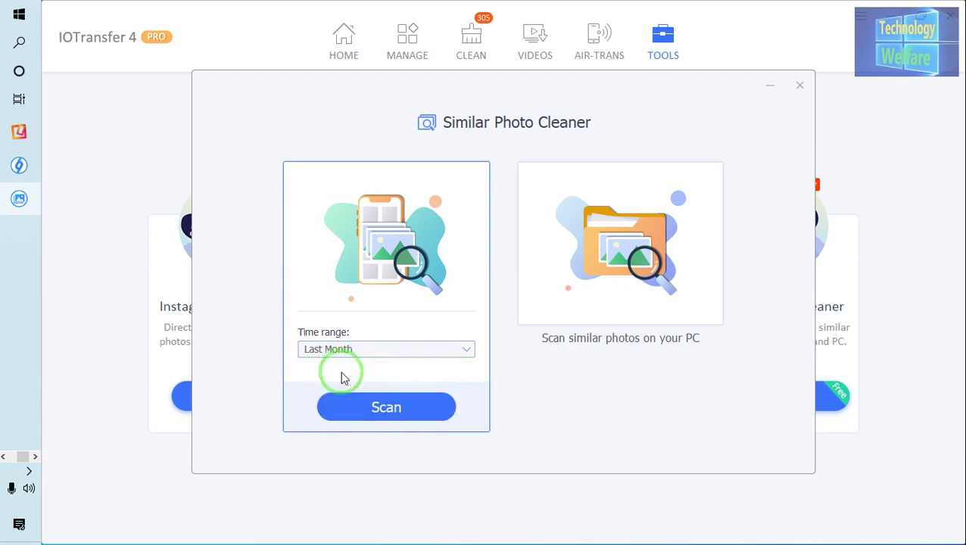
{"action": "left_click", "coordinate": [362, 352]}
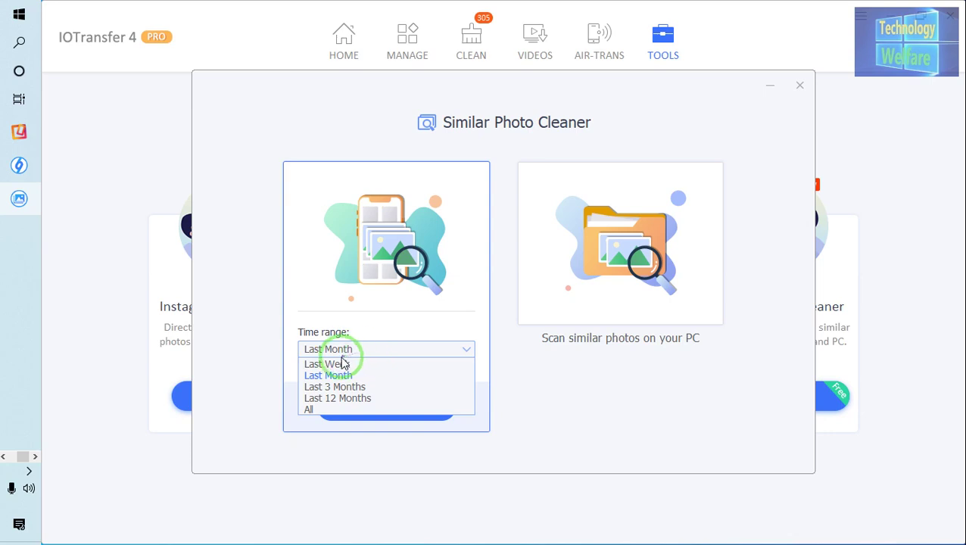
{"action": "left_click", "coordinate": [341, 364]}
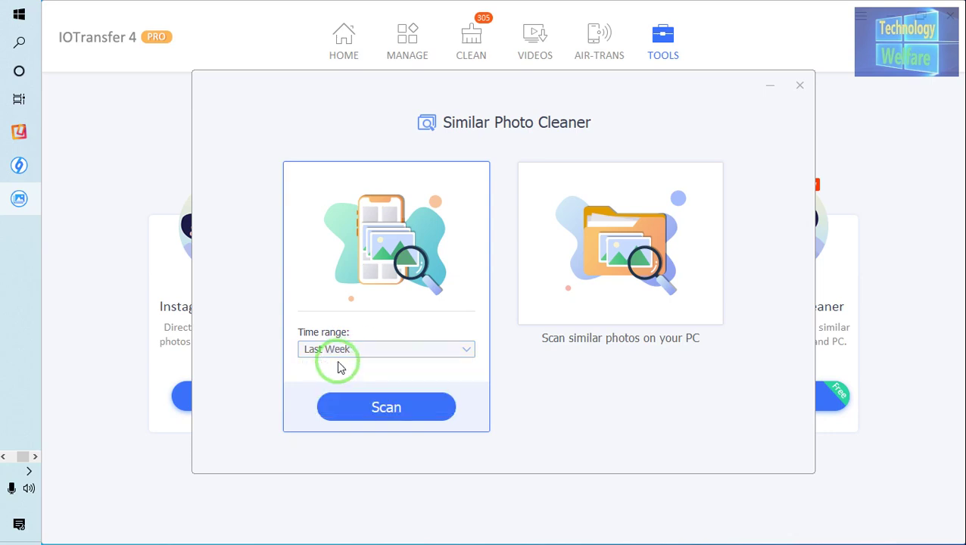
{"action": "left_click", "coordinate": [371, 416]}
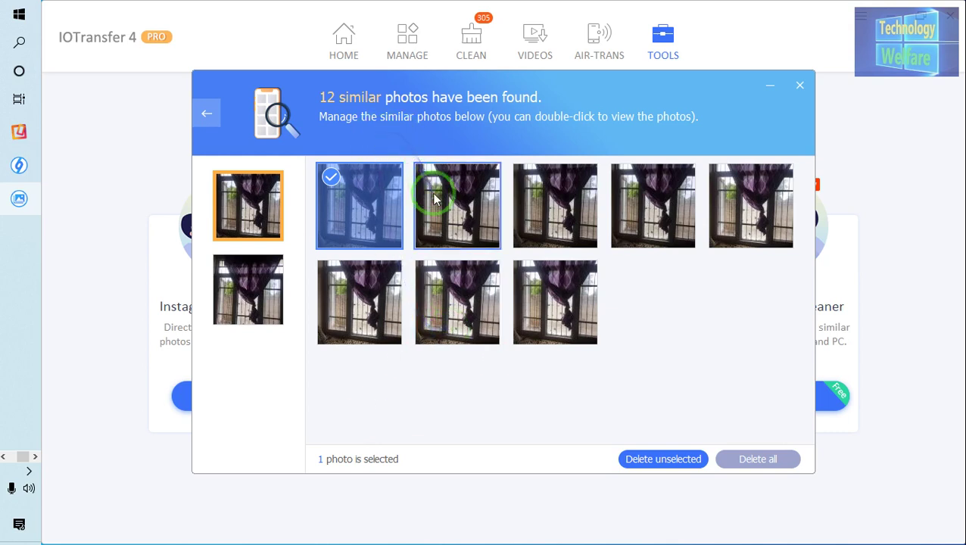
- Check the remaining seven window photos in both rows of the first group
{"action": "left_click", "coordinate": [454, 206]}
{"action": "left_click", "coordinate": [552, 203]}
{"action": "left_click", "coordinate": [676, 205]}
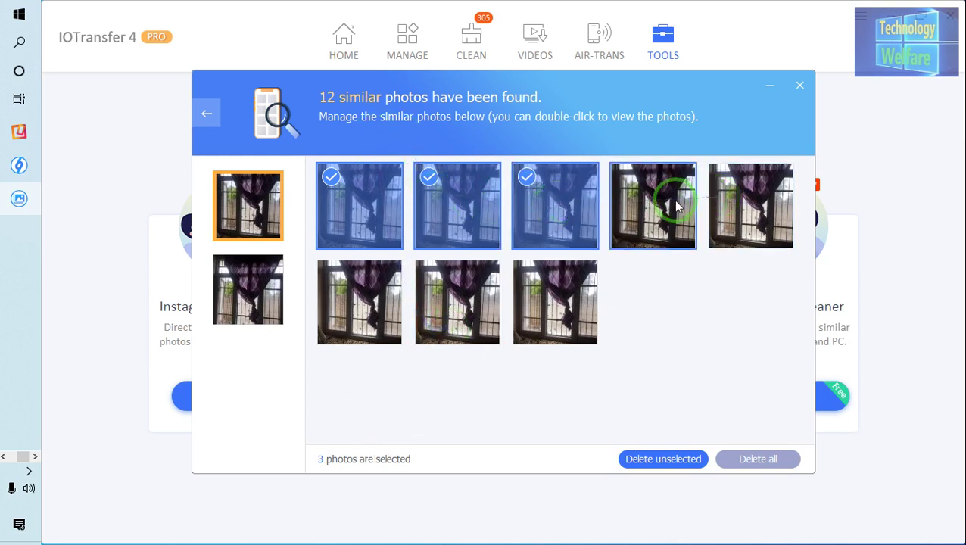
{"action": "left_click", "coordinate": [737, 213]}
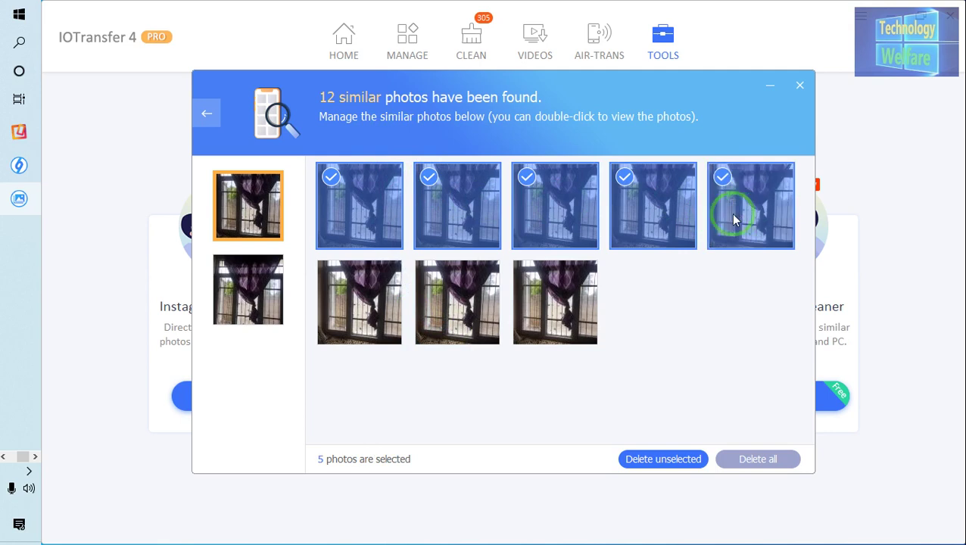
{"action": "left_click", "coordinate": [557, 318]}
{"action": "left_click", "coordinate": [446, 297]}
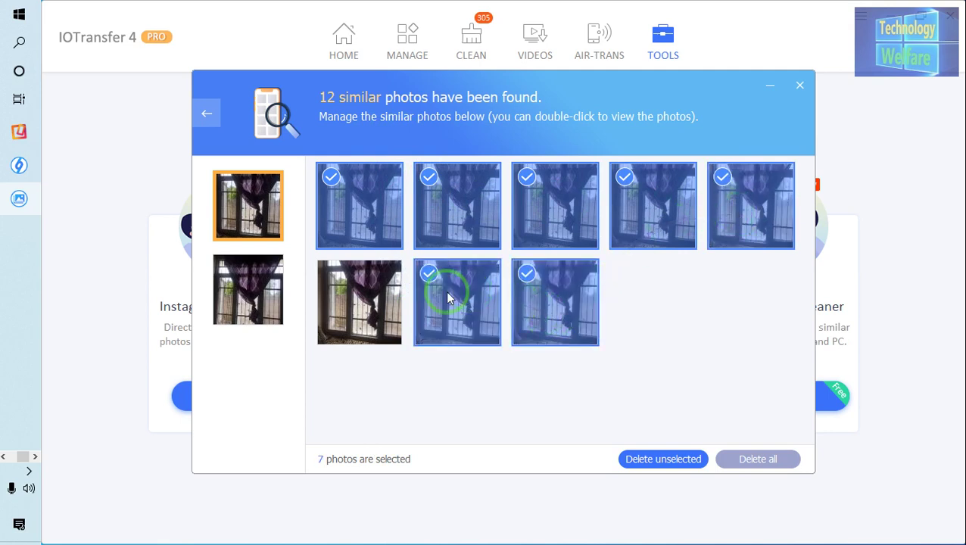
{"action": "left_click", "coordinate": [372, 301]}
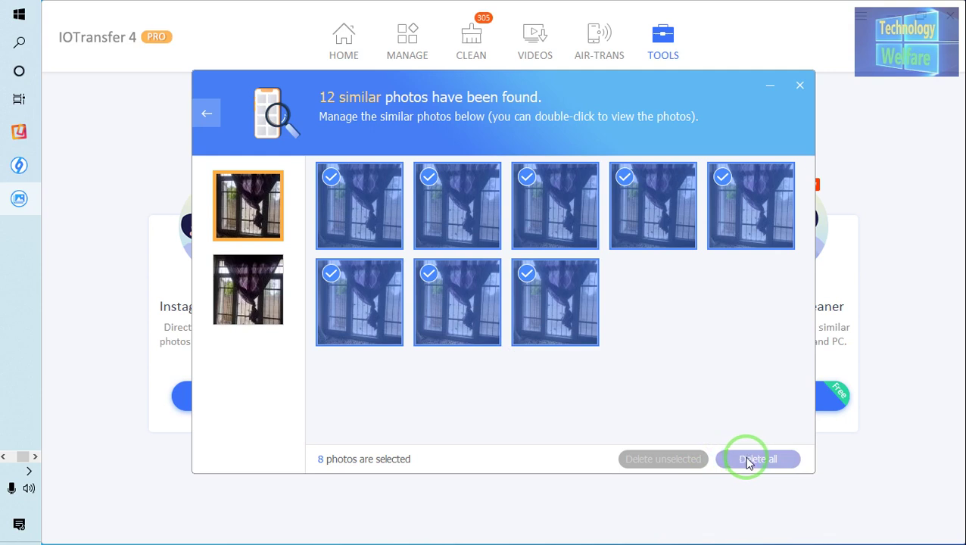
- Choose Delete all for the 8 photos and tick 'Do not show this again'
{"action": "left_click", "coordinate": [748, 462]}
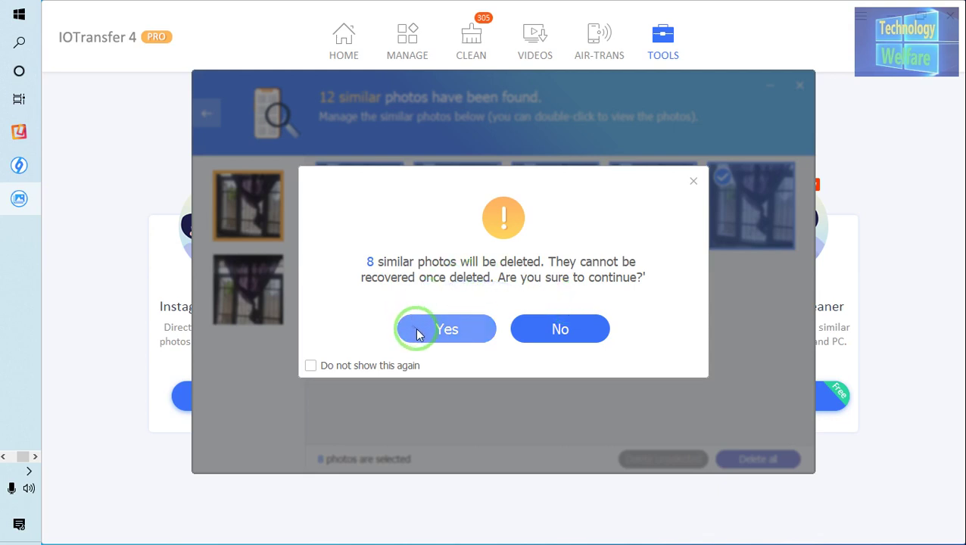
{"action": "left_click", "coordinate": [312, 366]}
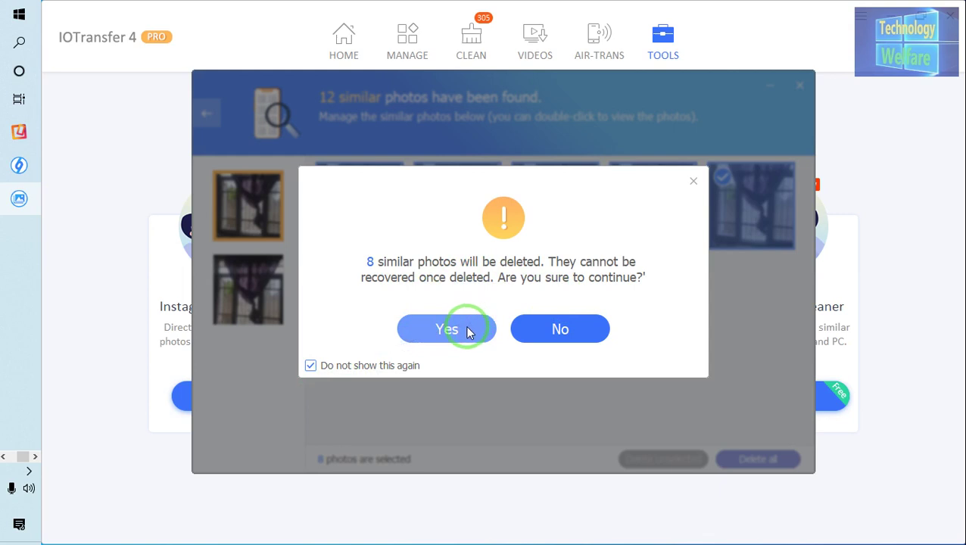